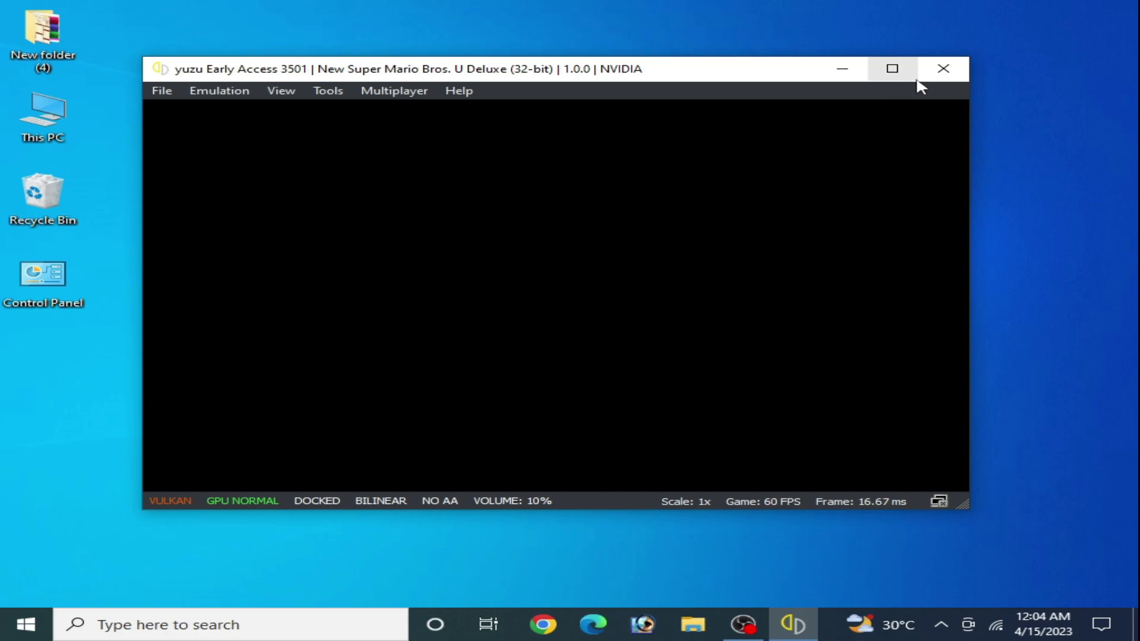
# Close the emulator stuck on the game's black screen, confirm stopping the game, and relaunch it from its desktop shortcut
pyautogui.click(938, 77)
pyautogui.click(511, 318)
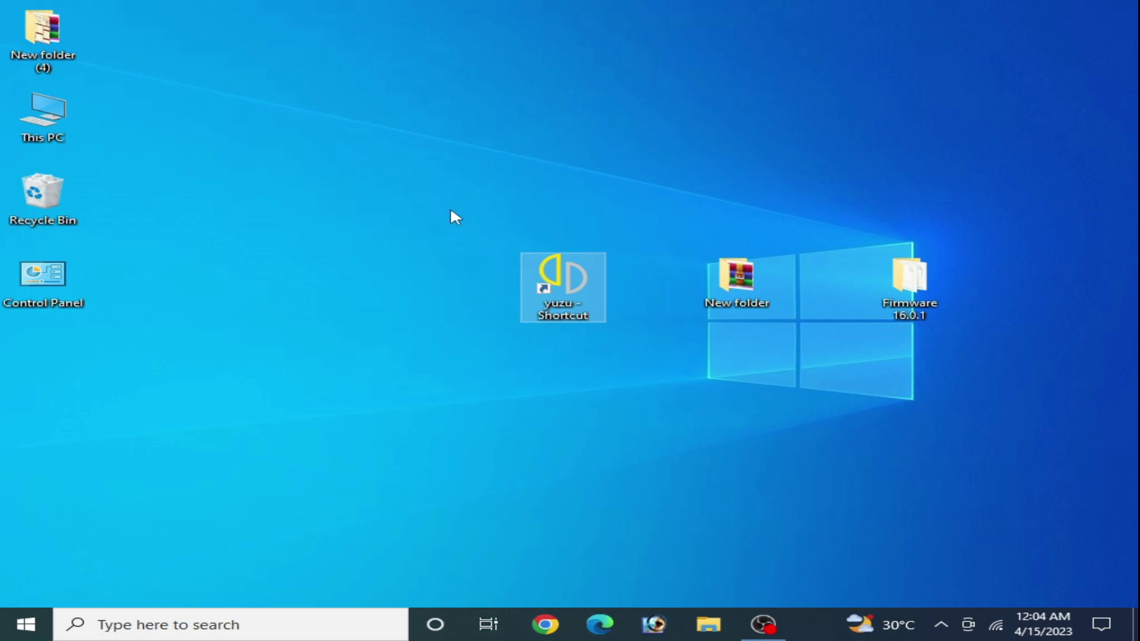
pyautogui.rightClick(563, 288)
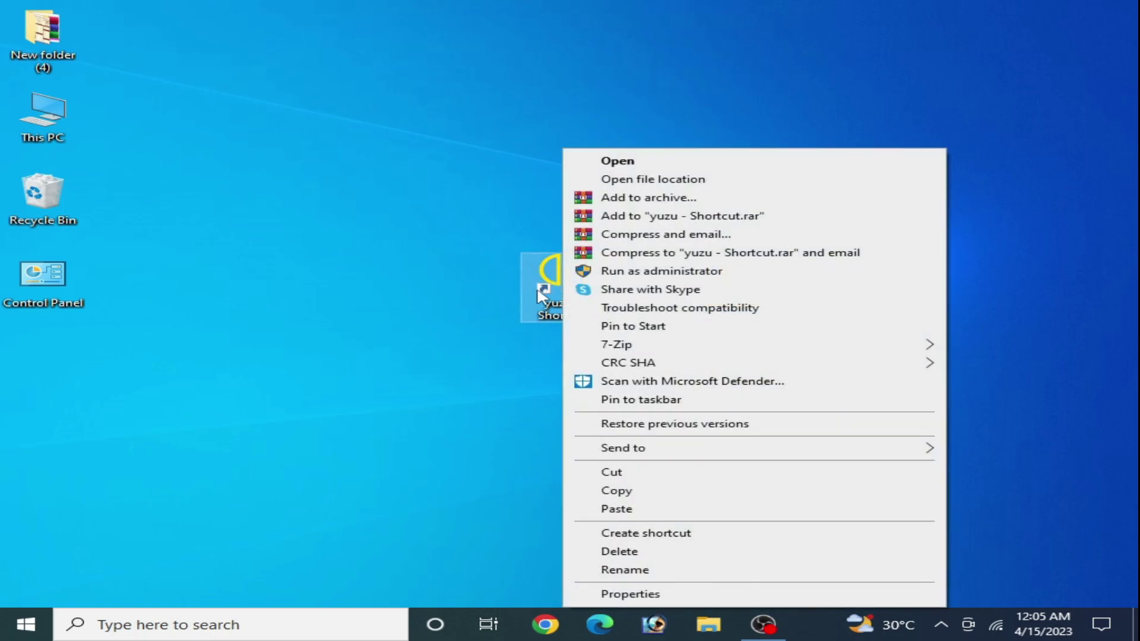
pyautogui.click(613, 160)
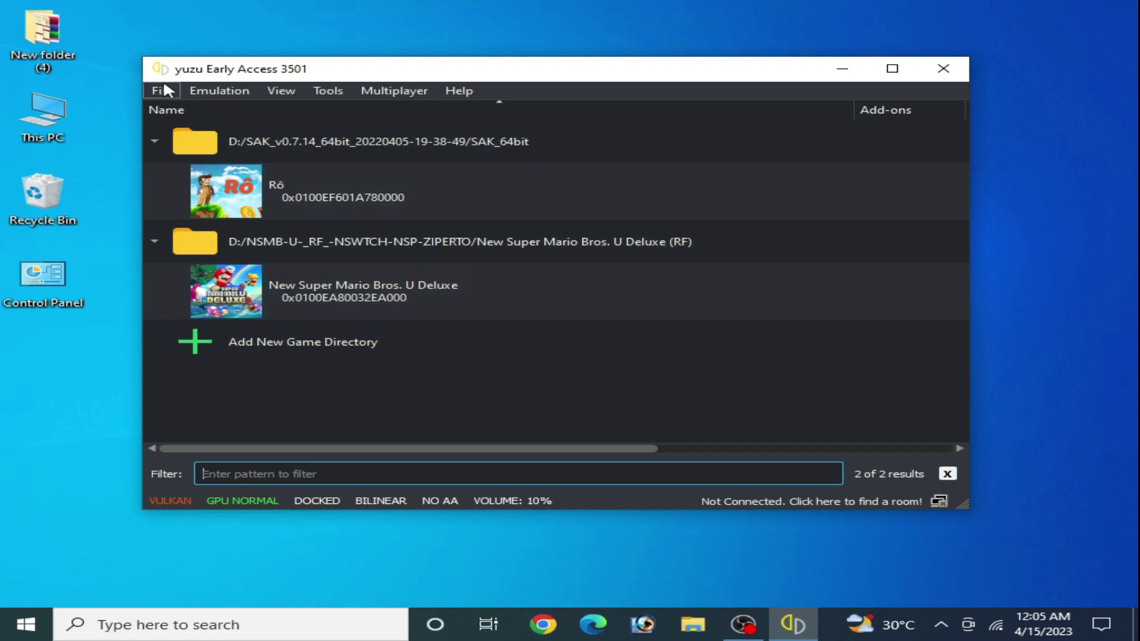
# Open the keys folder inside the yuzu data folder, close the emulator, and clear the view of the desktop folders
pyautogui.click(162, 90)
pyautogui.click(226, 242)
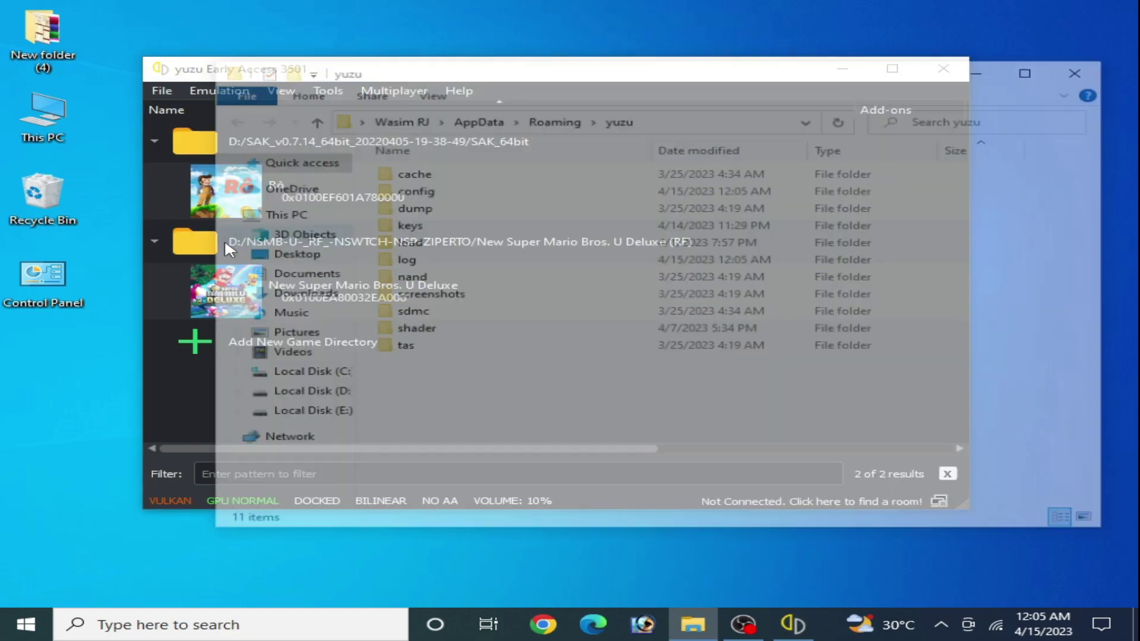
pyautogui.doubleClick(420, 233)
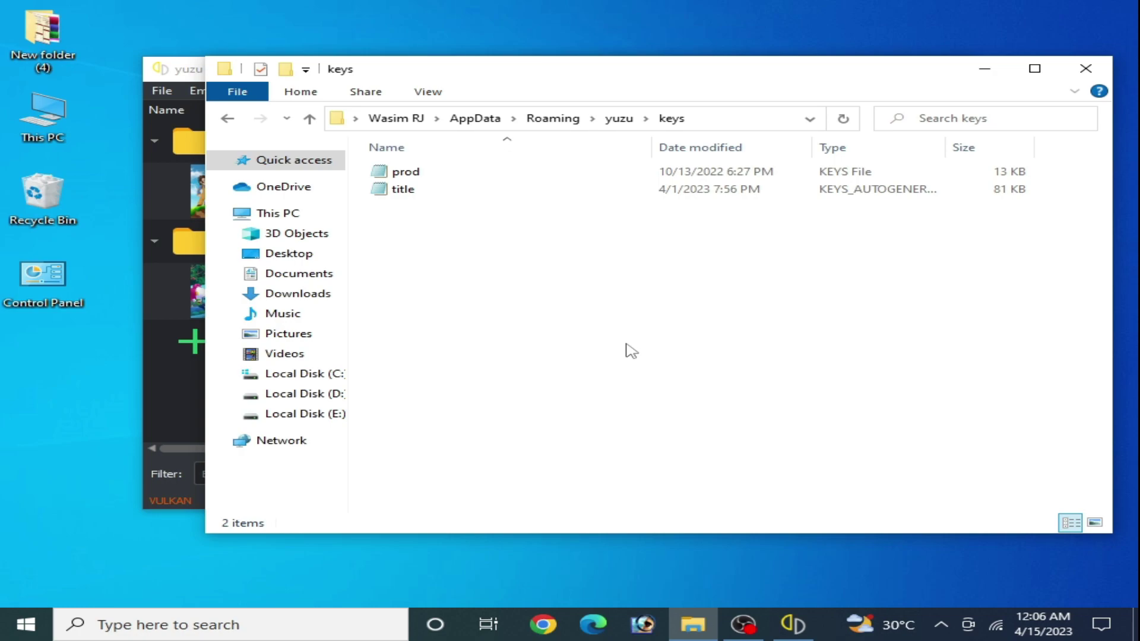
pyautogui.moveTo(689, 82); pyautogui.dragTo(476, 102)
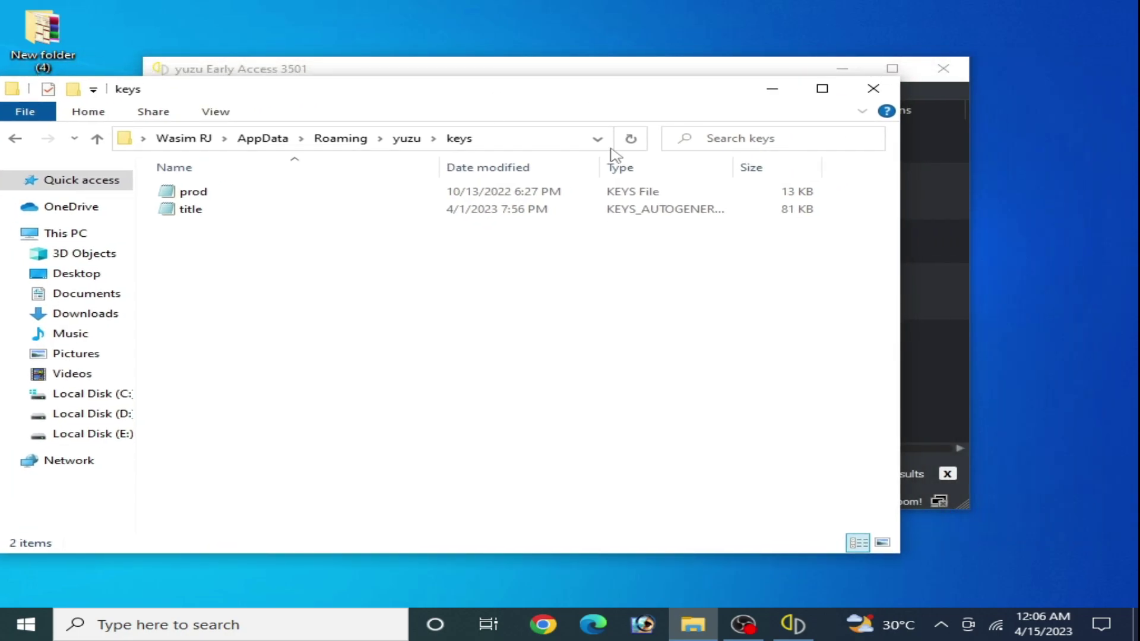
pyautogui.click(966, 229)
pyautogui.click(943, 69)
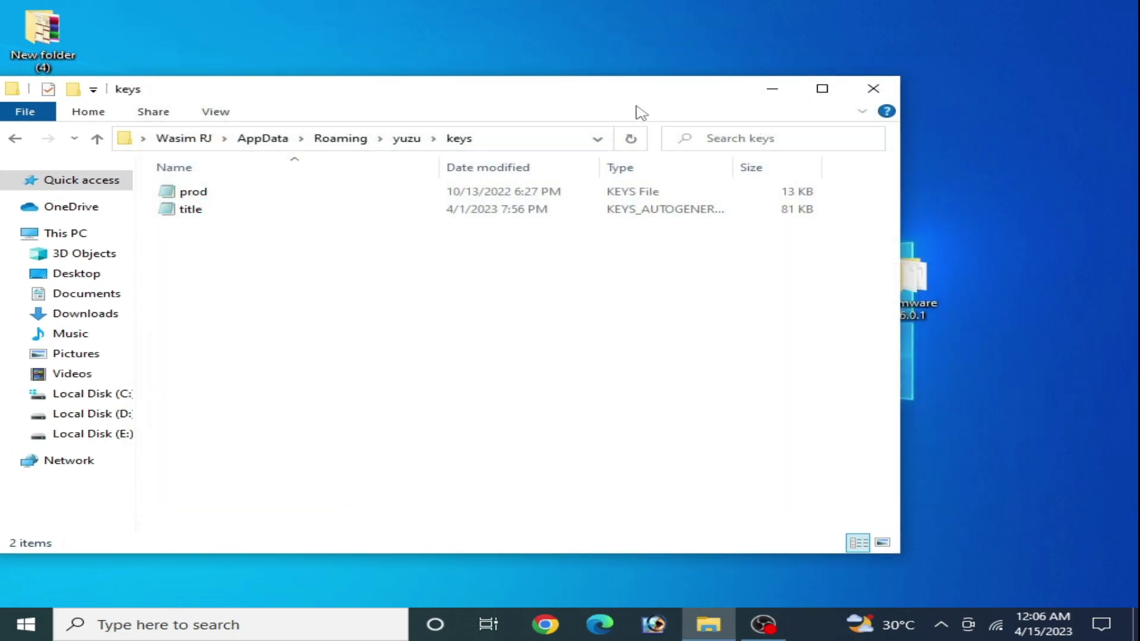
pyautogui.moveTo(645, 105); pyautogui.dragTo(807, 397)
# Extract the prodkeynew archive from the desktop's New folder into its own folder and open the extracted folder
pyautogui.doubleClick(707, 265)
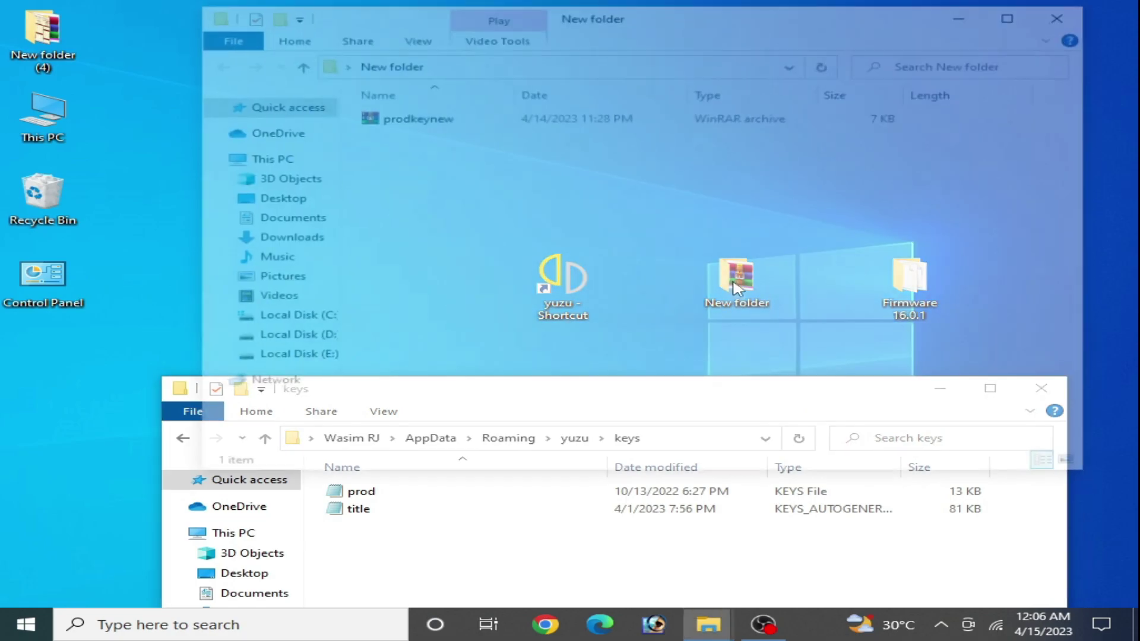
pyautogui.click(422, 121)
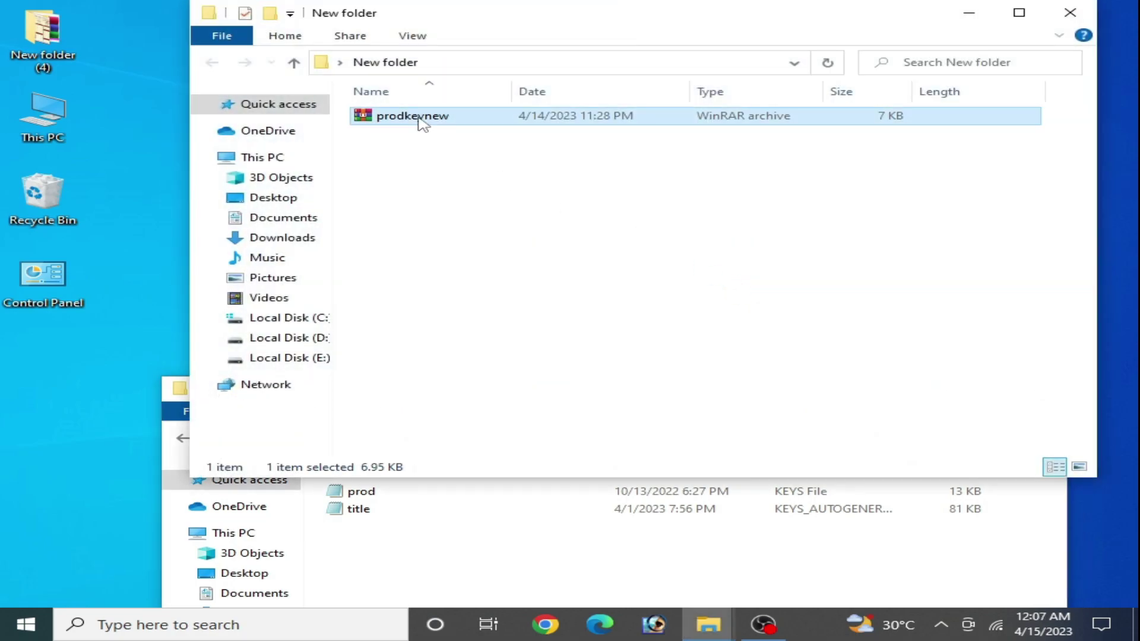
pyautogui.rightClick(422, 121)
pyautogui.click(478, 224)
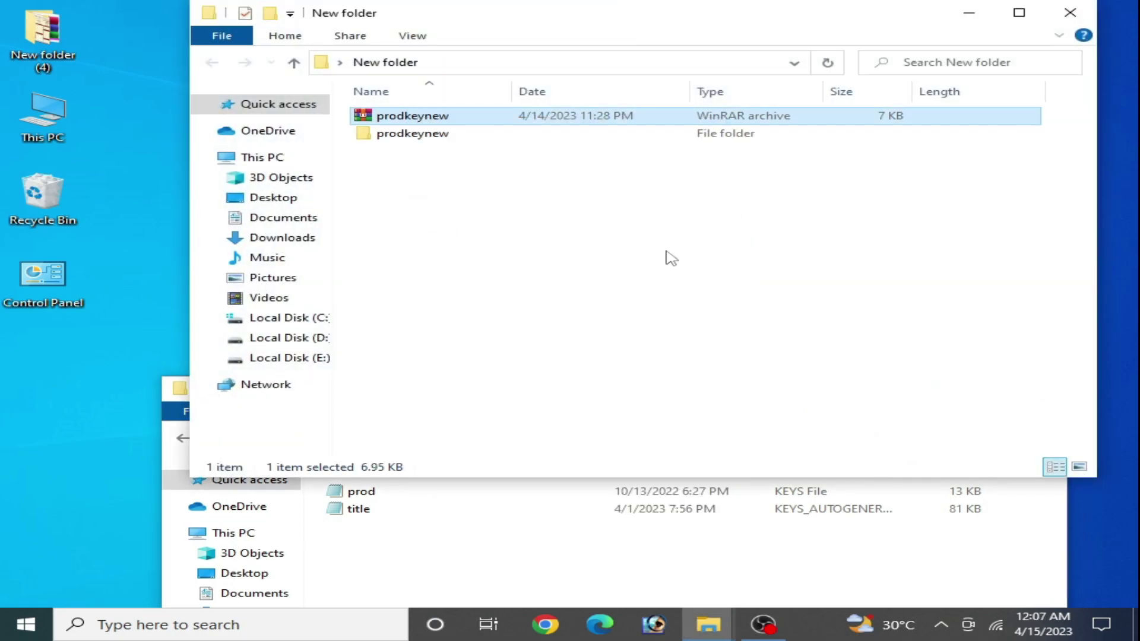
pyautogui.doubleClick(407, 134)
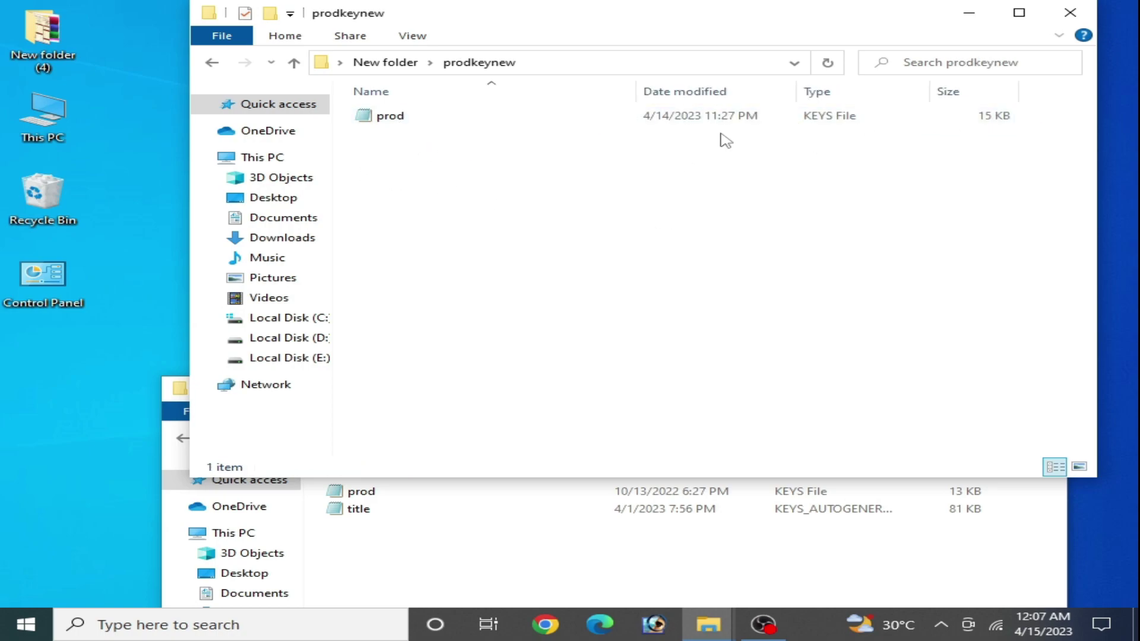
# Delete the old prod file from yuzu's keys folder
pyautogui.click(620, 558)
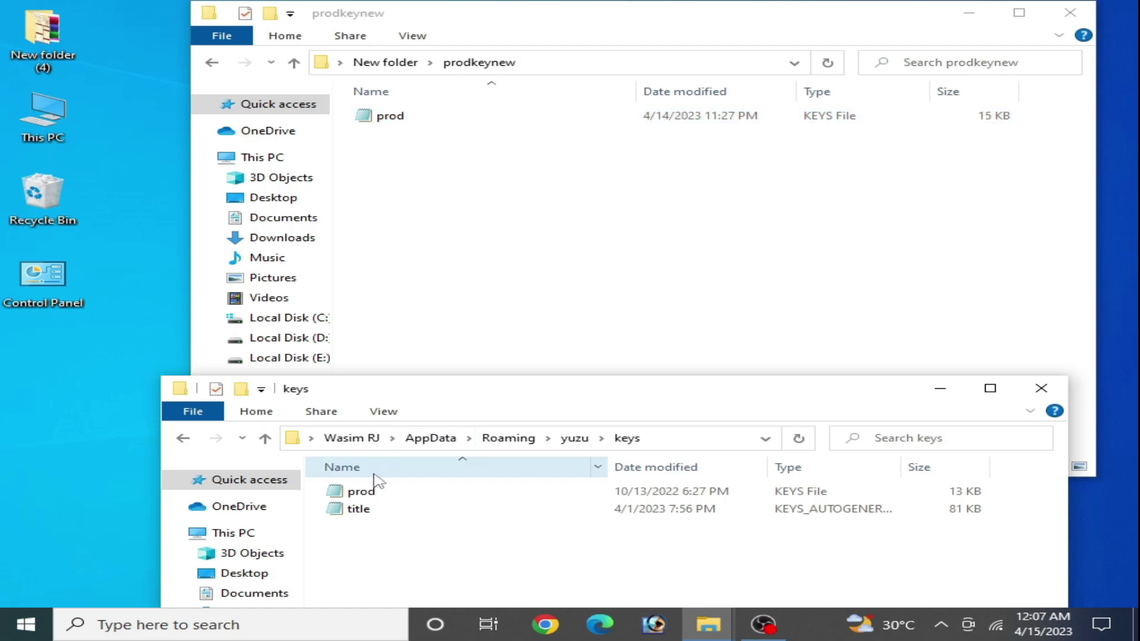
pyautogui.rightClick(366, 493)
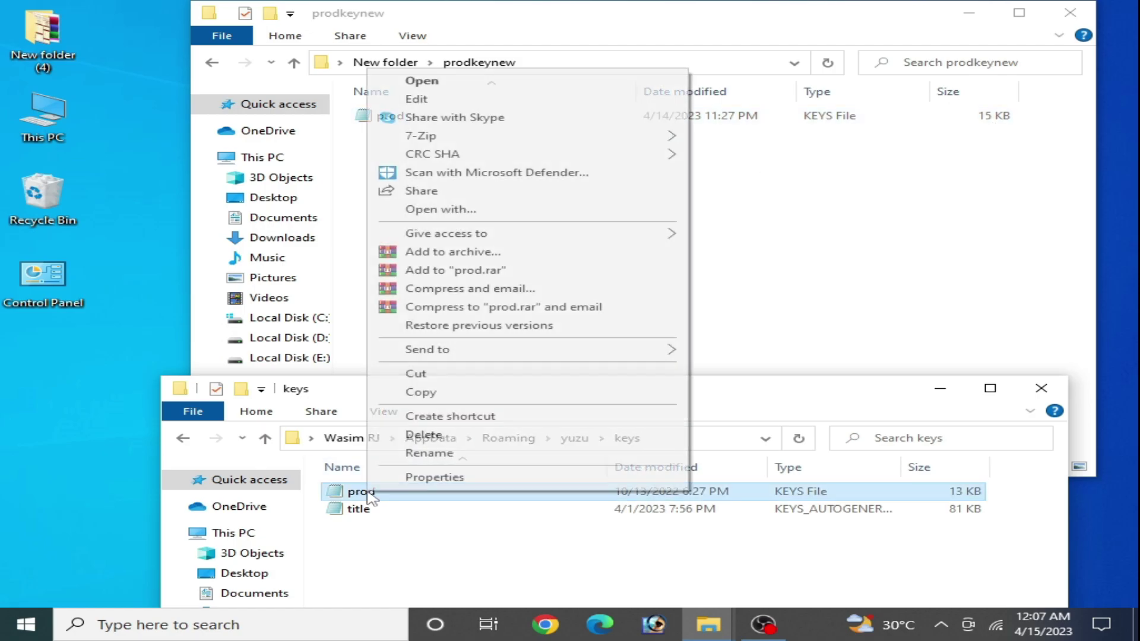
pyautogui.click(422, 436)
pyautogui.click(641, 389)
# Copy the prod file from the prodkeynew folder into yuzu's keys folder and close the prodkeynew window
pyautogui.click(395, 117)
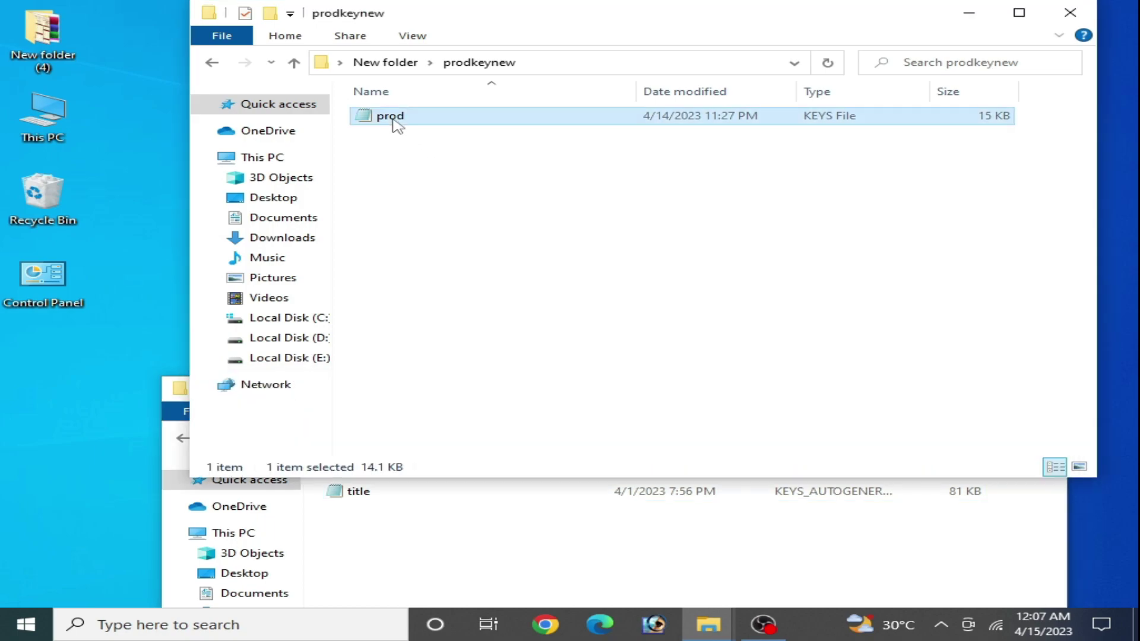
pyautogui.rightClick(393, 117)
pyautogui.click(444, 444)
pyautogui.click(440, 542)
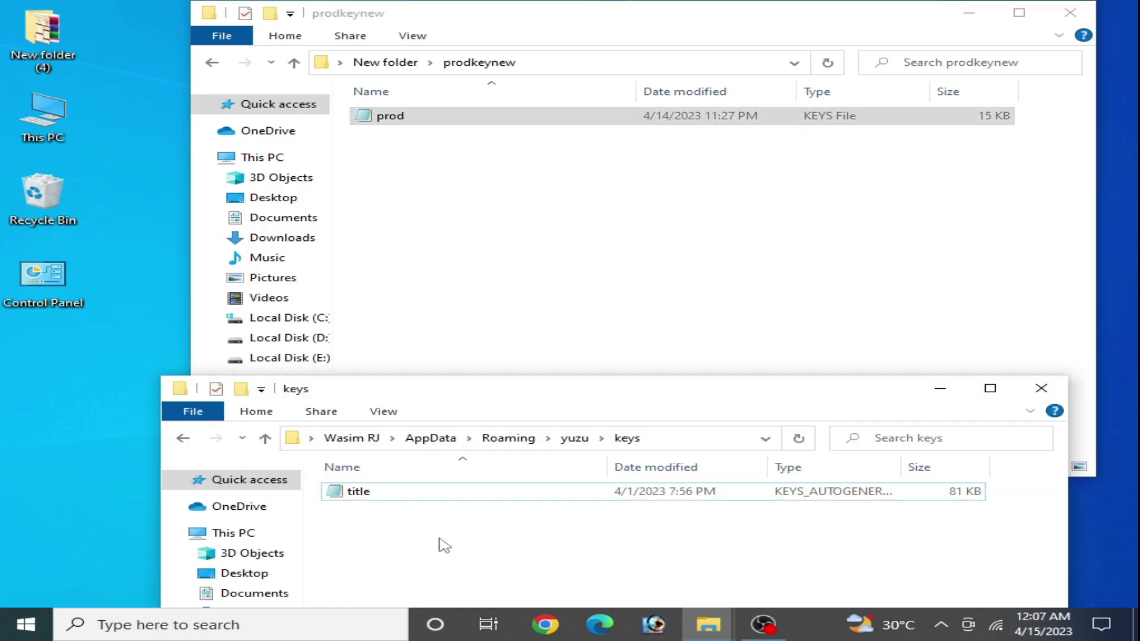
pyautogui.rightClick(440, 542)
pyautogui.click(536, 415)
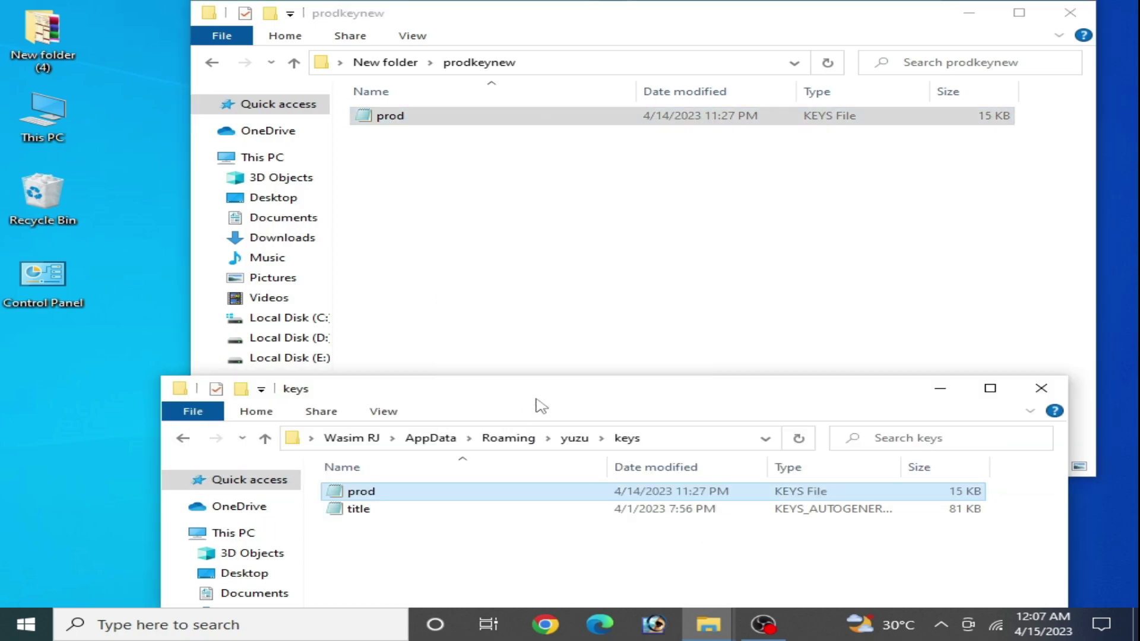
pyautogui.moveTo(535, 399); pyautogui.dragTo(533, 188)
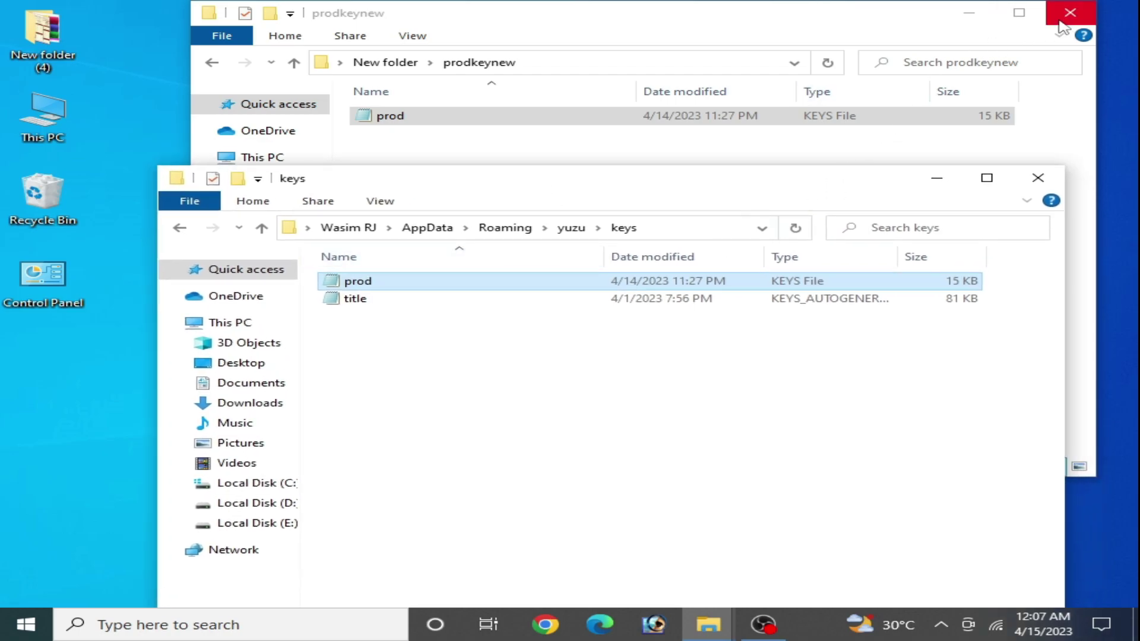
pyautogui.click(1068, 13)
# Go back to the yuzu folder and open nand > system > Contents > registered
pyautogui.click(180, 228)
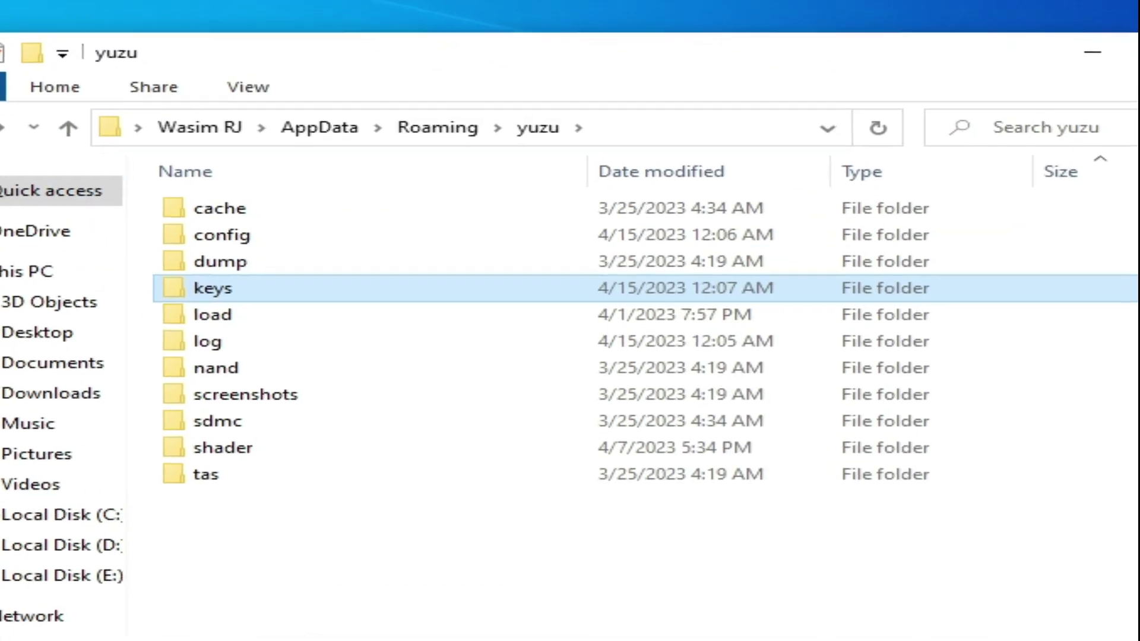
pyautogui.doubleClick(245, 374)
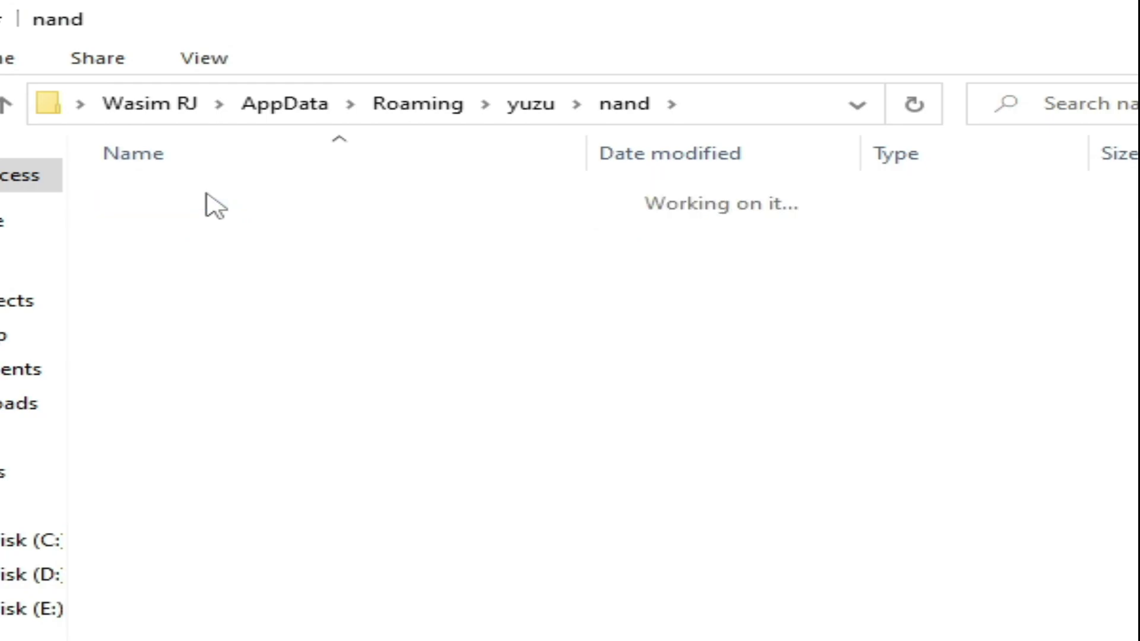
pyautogui.doubleClick(212, 200)
pyautogui.doubleClick(218, 200)
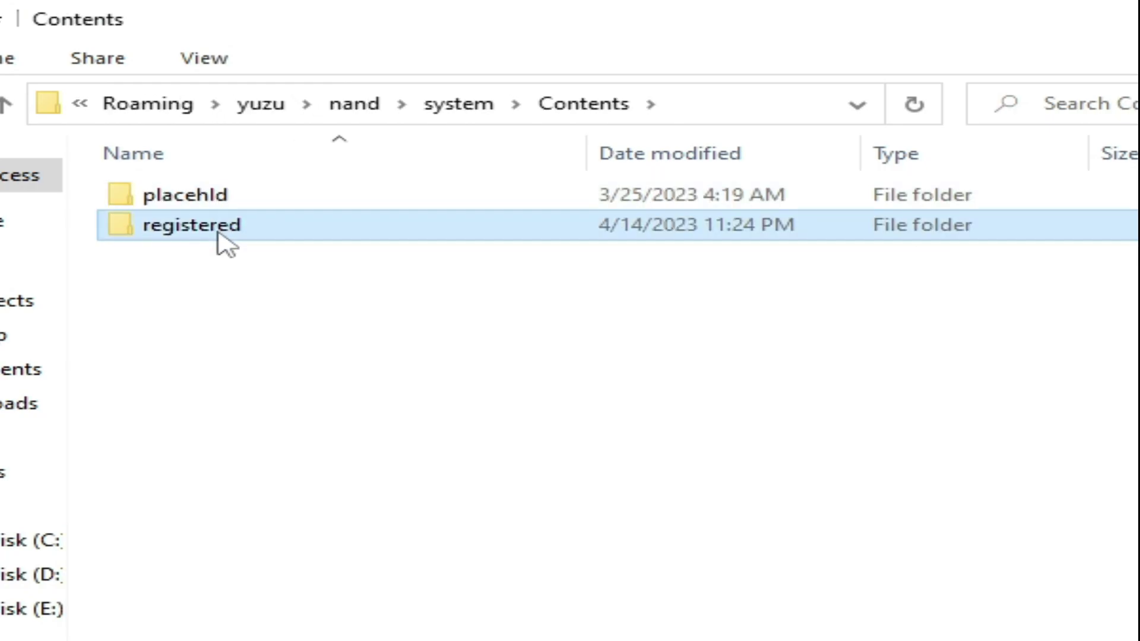
pyautogui.doubleClick(217, 228)
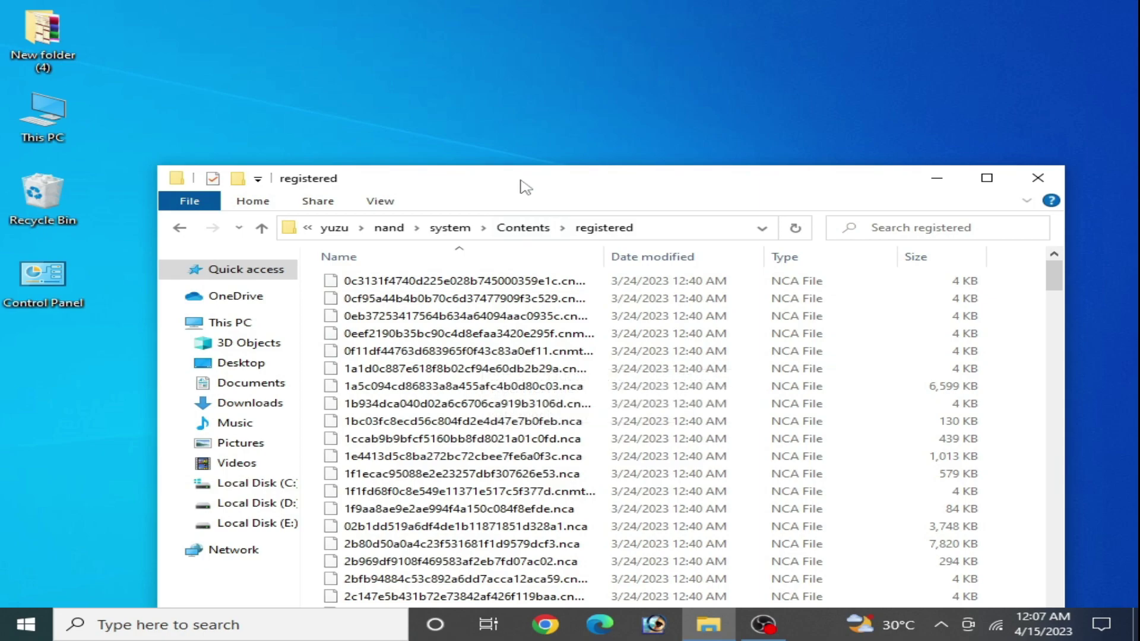
pyautogui.moveTo(443, 22); pyautogui.dragTo(359, 0)
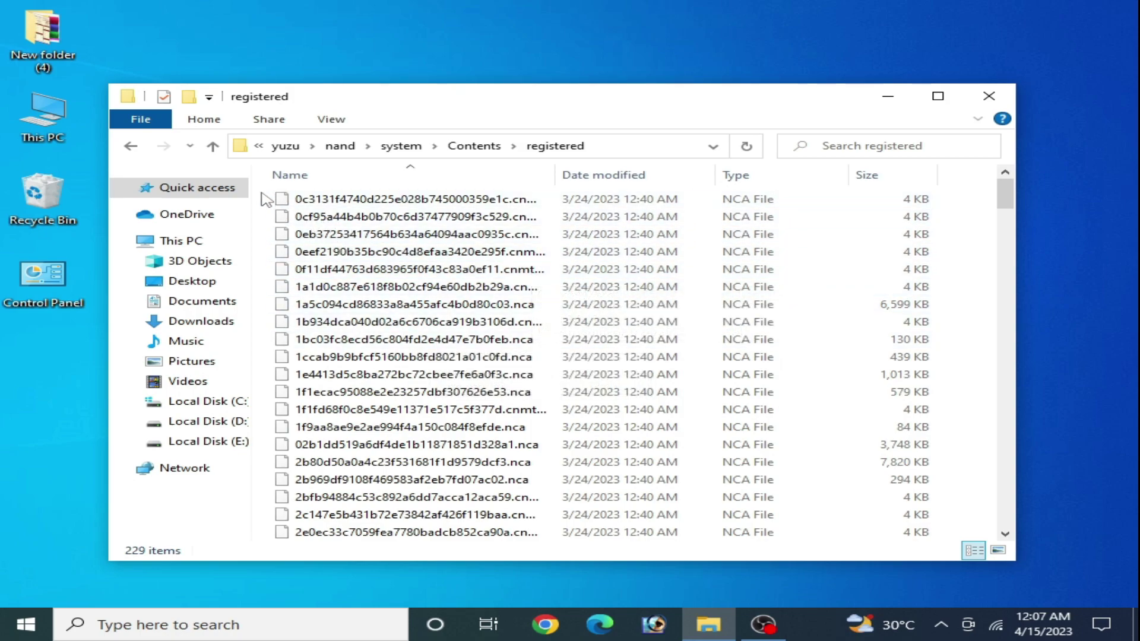
# Delete all existing firmware files from the registered folder and confirm moving them to the Recycle Bin
pyautogui.moveTo(266, 199); pyautogui.dragTo(482, 538)
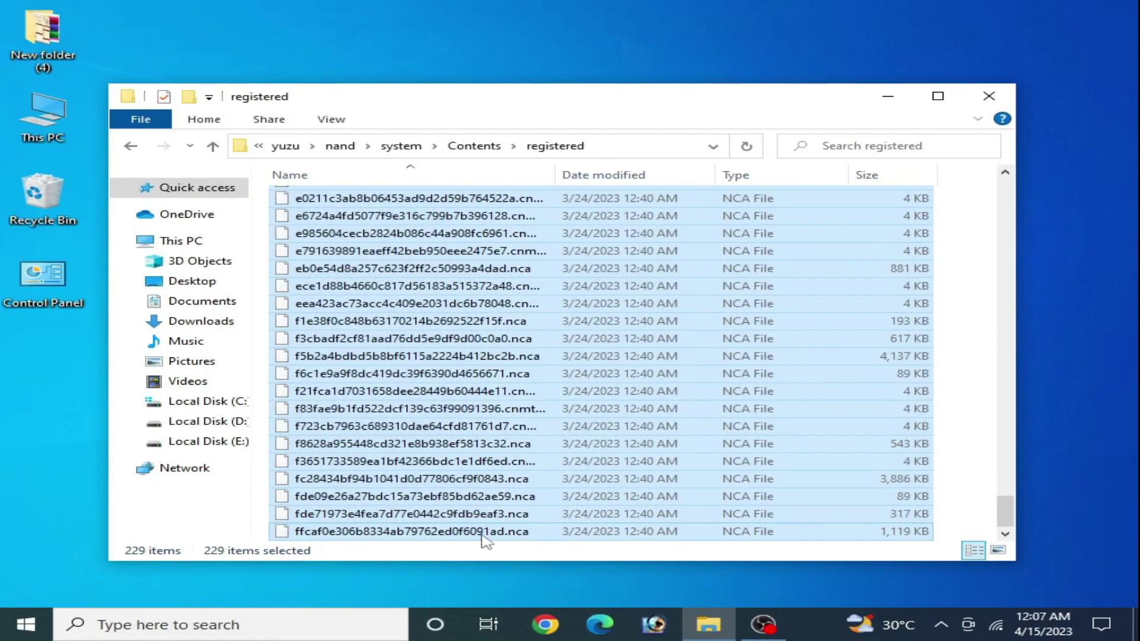
pyautogui.rightClick(482, 538)
pyautogui.click(519, 475)
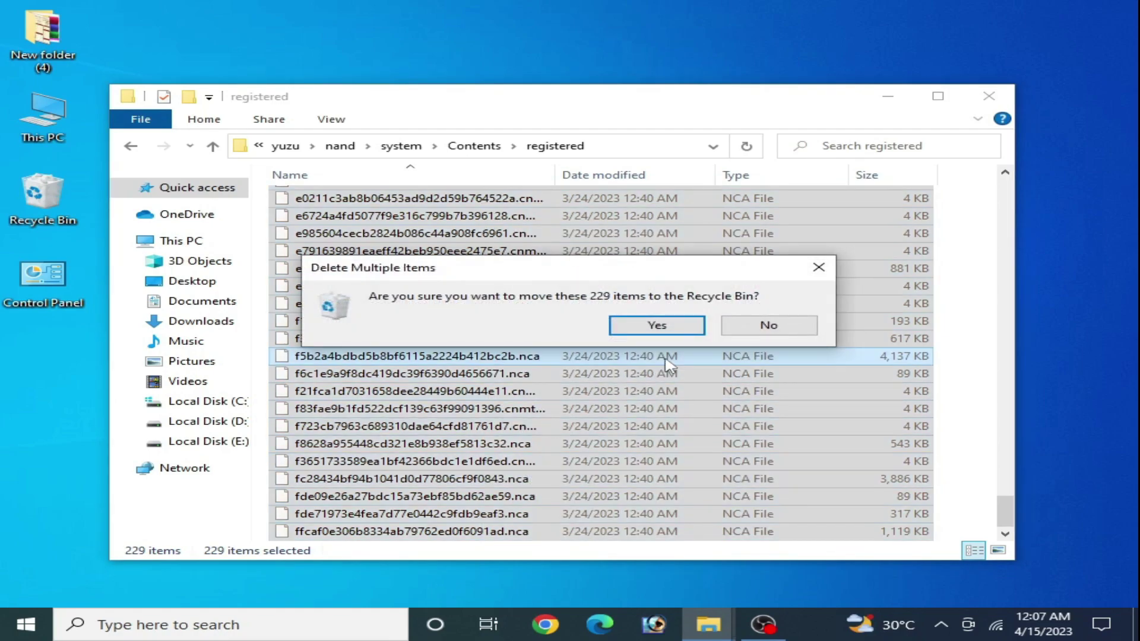
pyautogui.click(664, 328)
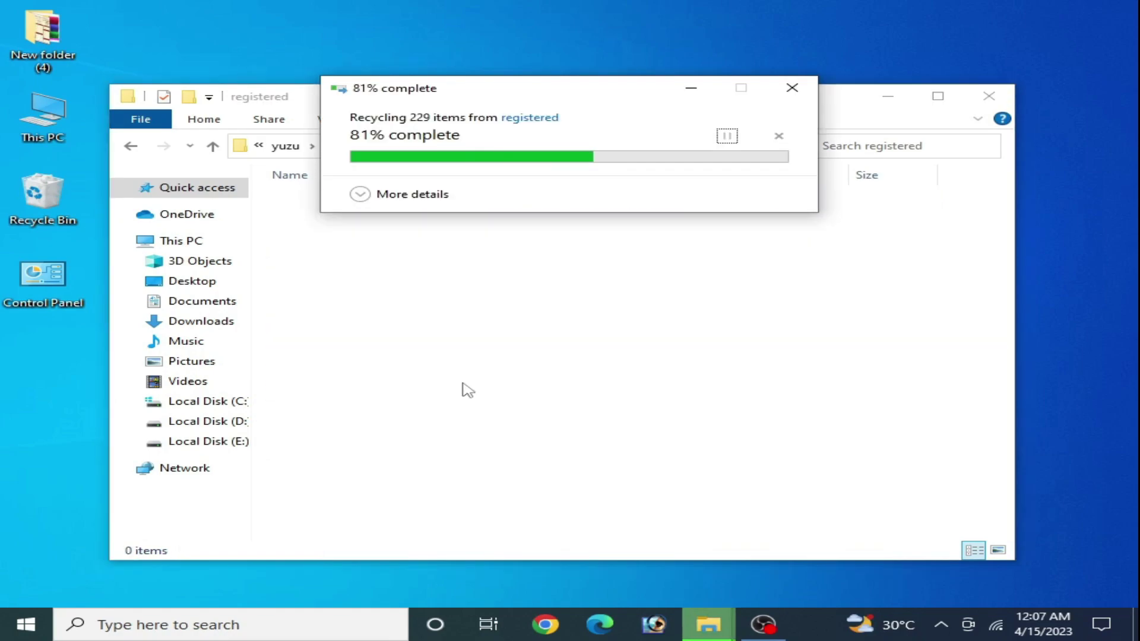
# Copy all NCA files from the desktop's Firmware 16.0.1 folder into the registered folder
pyautogui.moveTo(825, 108); pyautogui.dragTo(498, 114)
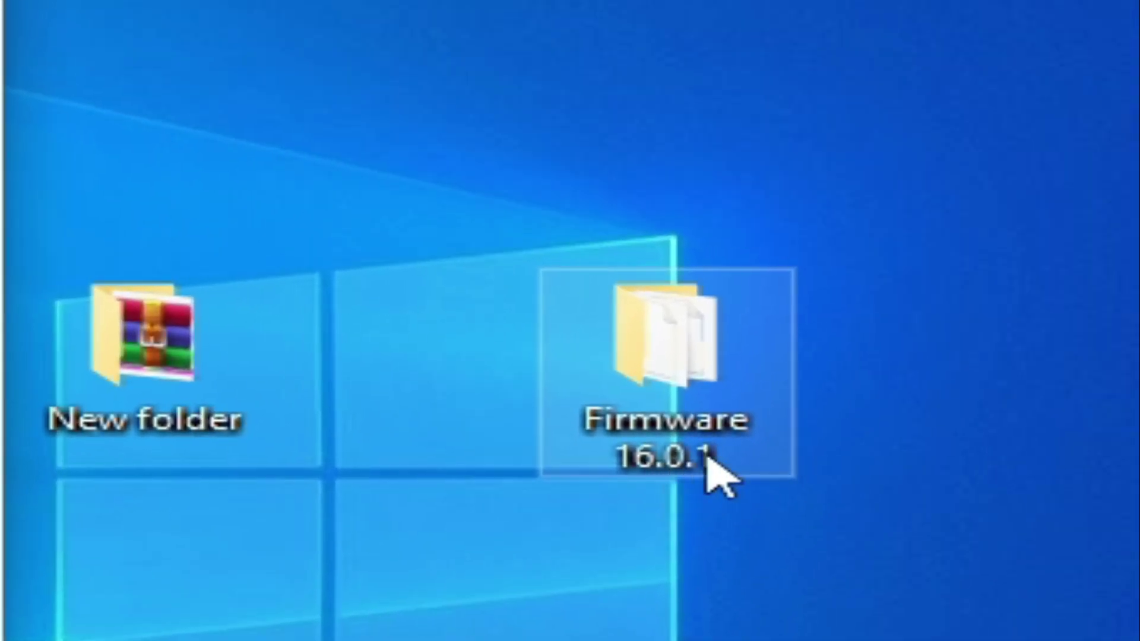
pyautogui.doubleClick(705, 433)
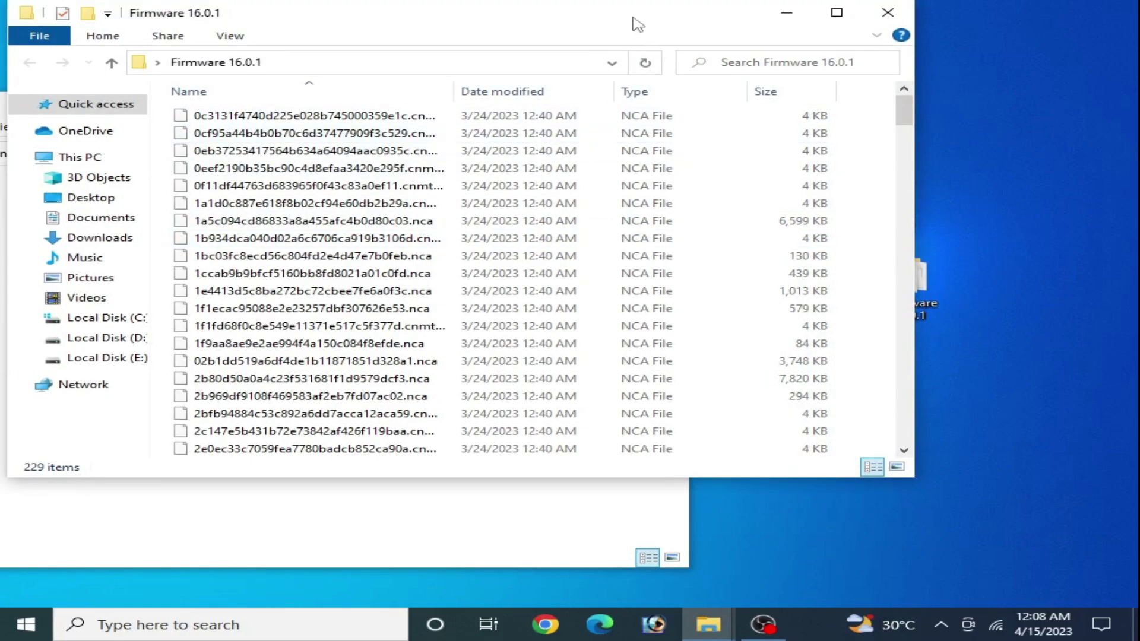
pyautogui.moveTo(636, 23); pyautogui.dragTo(914, 59)
pyautogui.moveTo(450, 153); pyautogui.dragTo(687, 489)
pyautogui.rightClick(687, 488)
pyautogui.click(714, 386)
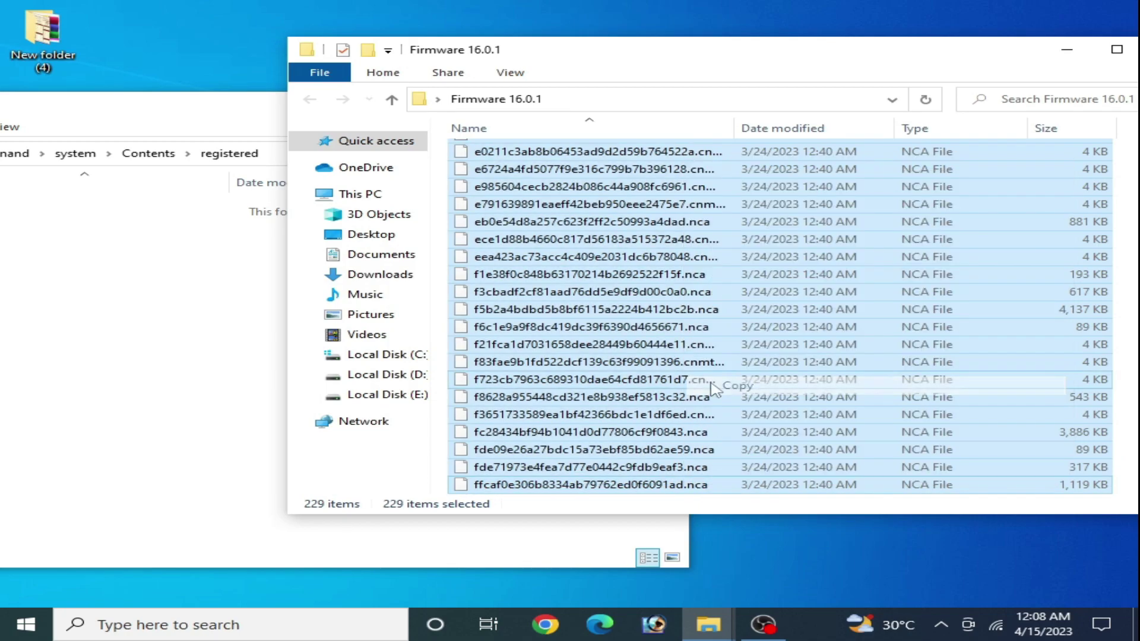
pyautogui.click(226, 323)
pyautogui.moveTo(267, 119); pyautogui.dragTo(550, 115)
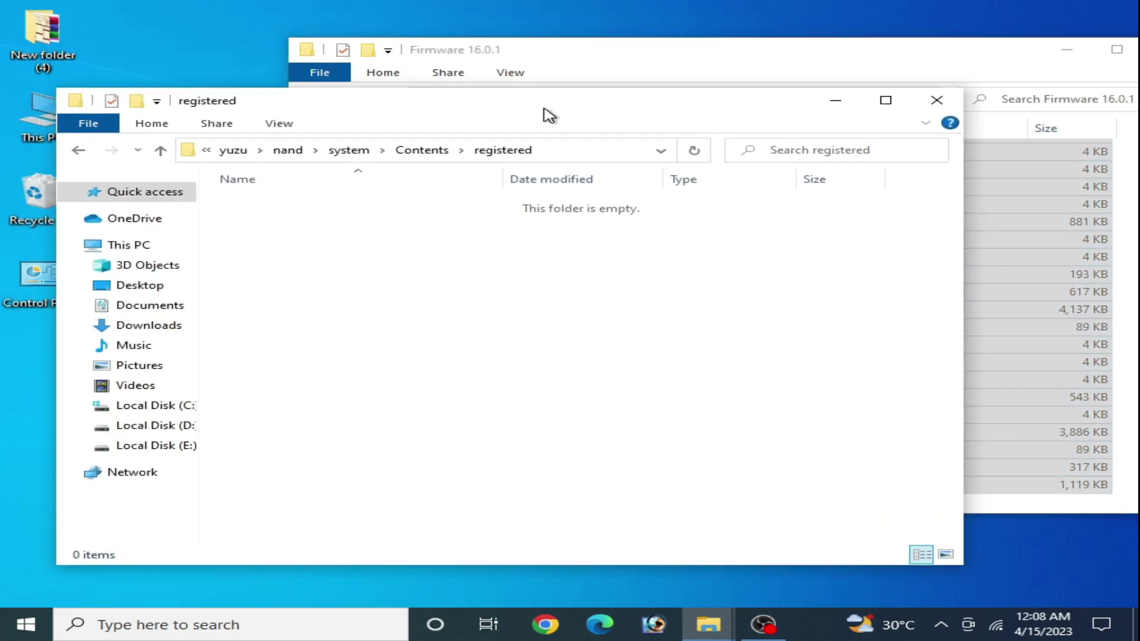
pyautogui.rightClick(446, 262)
pyautogui.click(496, 379)
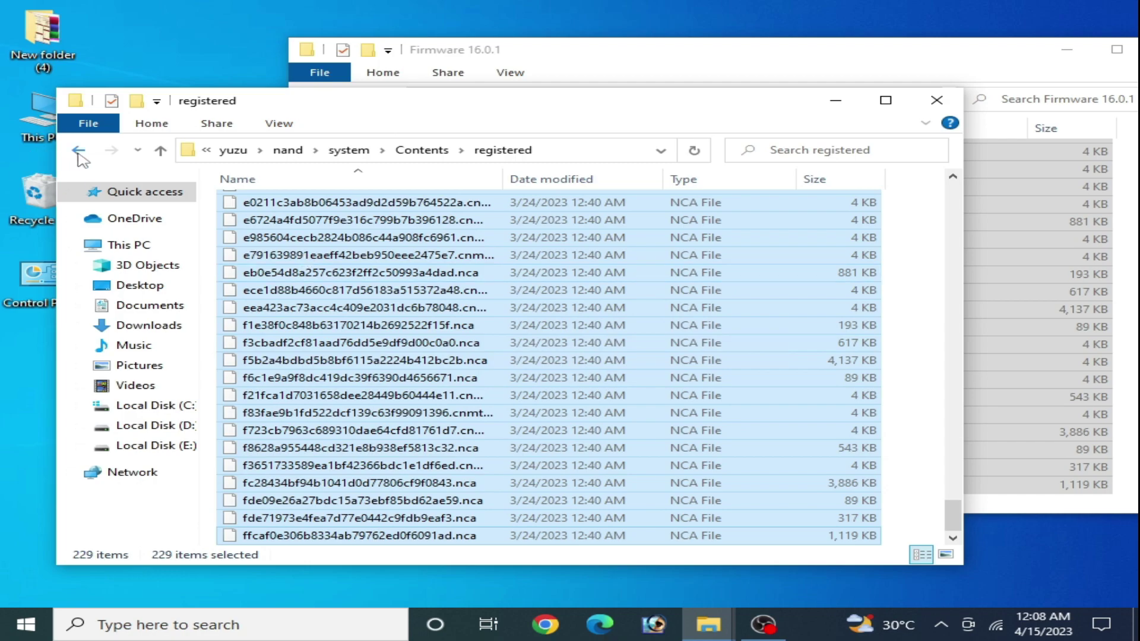
# Go back from registered to the main yuzu folder, and close both that window and the Firmware 16.0.1 window
pyautogui.click(79, 151)
pyautogui.click(79, 151)
pyautogui.click(79, 150)
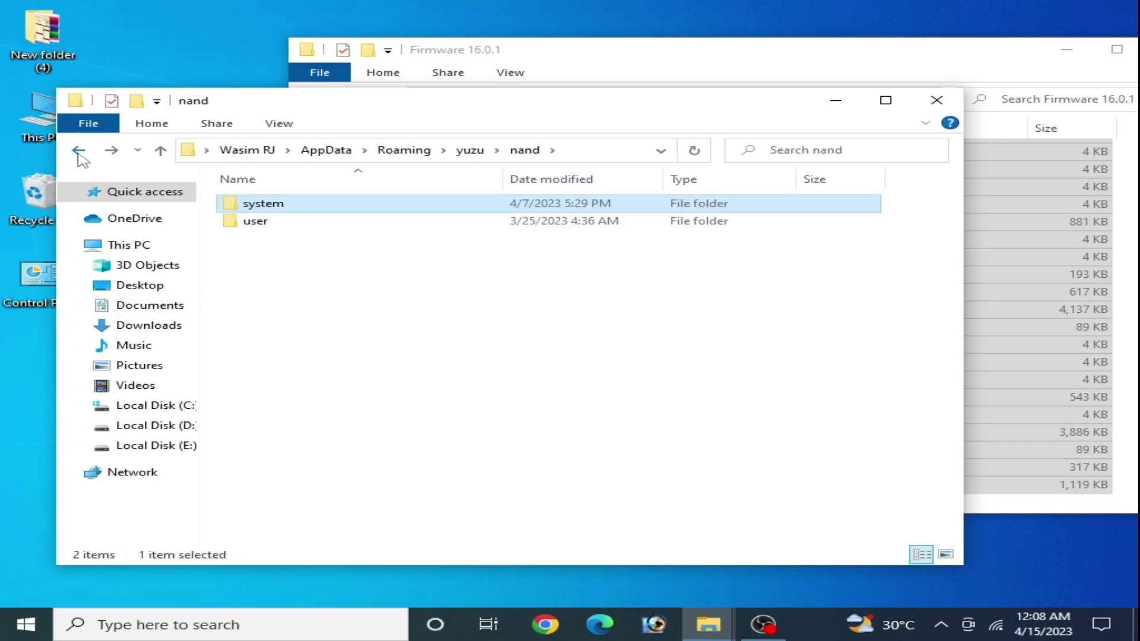
pyautogui.click(79, 151)
pyautogui.click(966, 110)
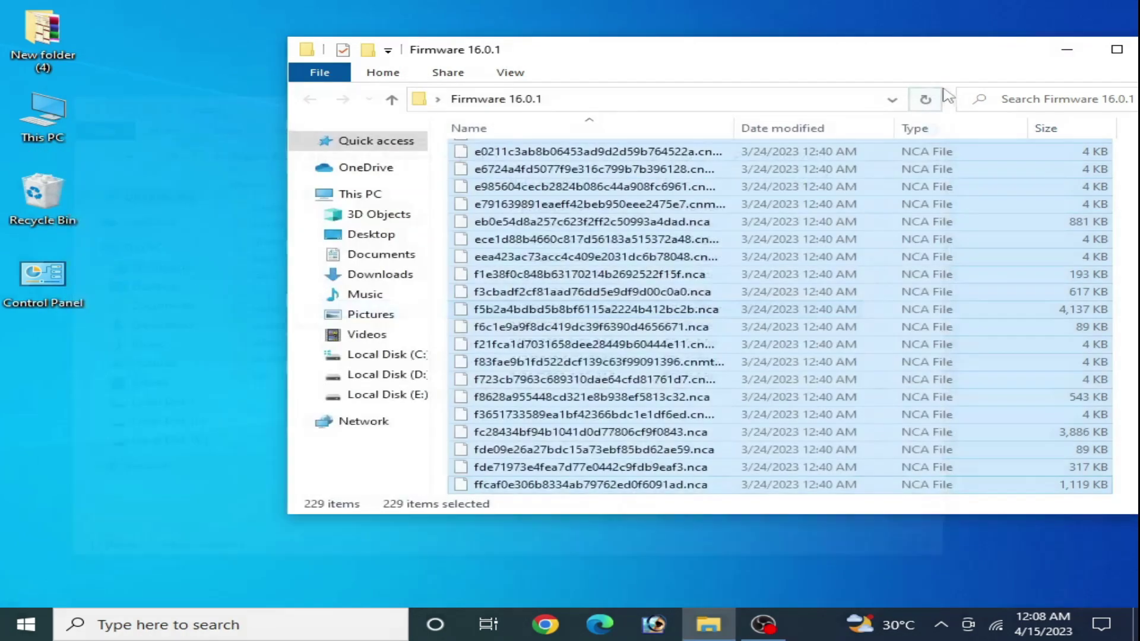
pyautogui.moveTo(946, 57); pyautogui.dragTo(732, 66)
pyautogui.click(954, 58)
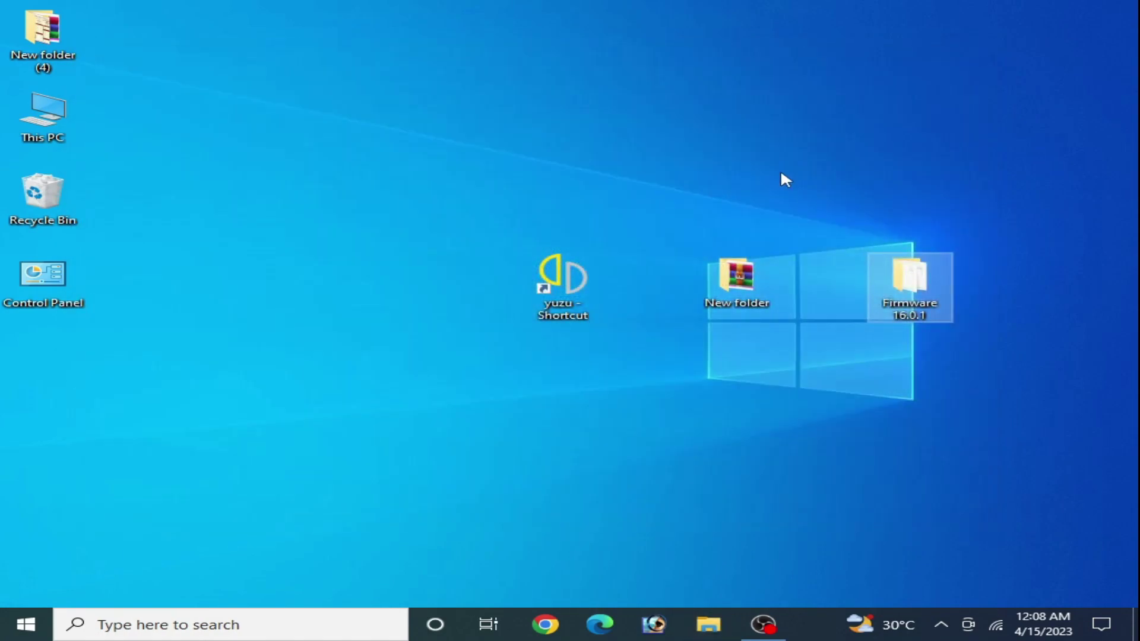
# Relaunch yuzu from the desktop and start New Super Mario Bros. U Deluxe from the game list
pyautogui.doubleClick(557, 284)
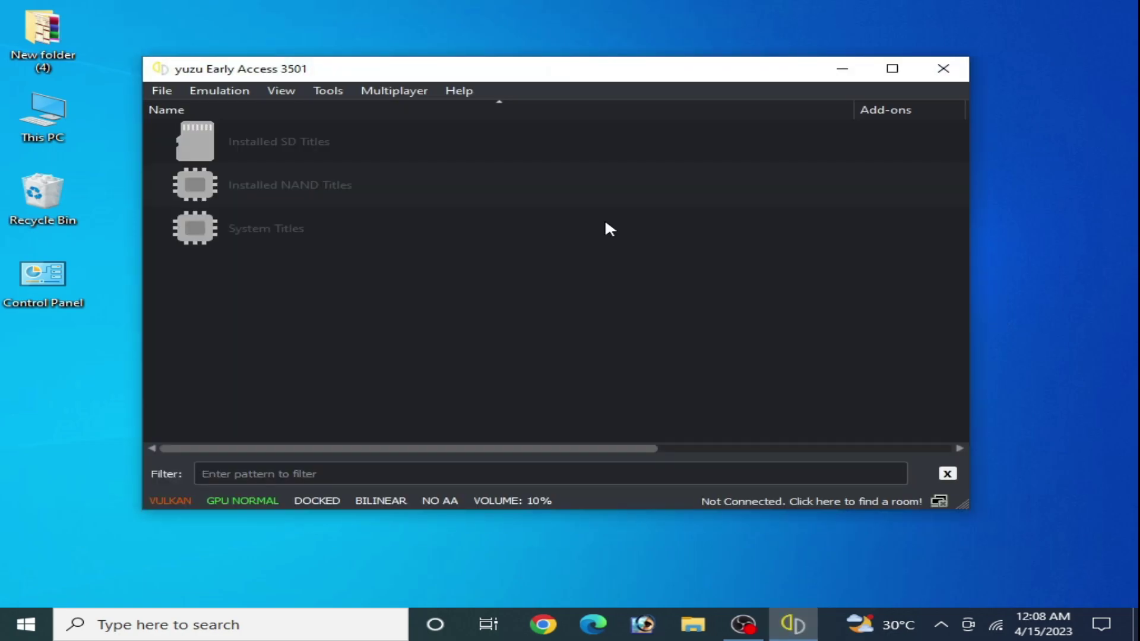
pyautogui.click(360, 296)
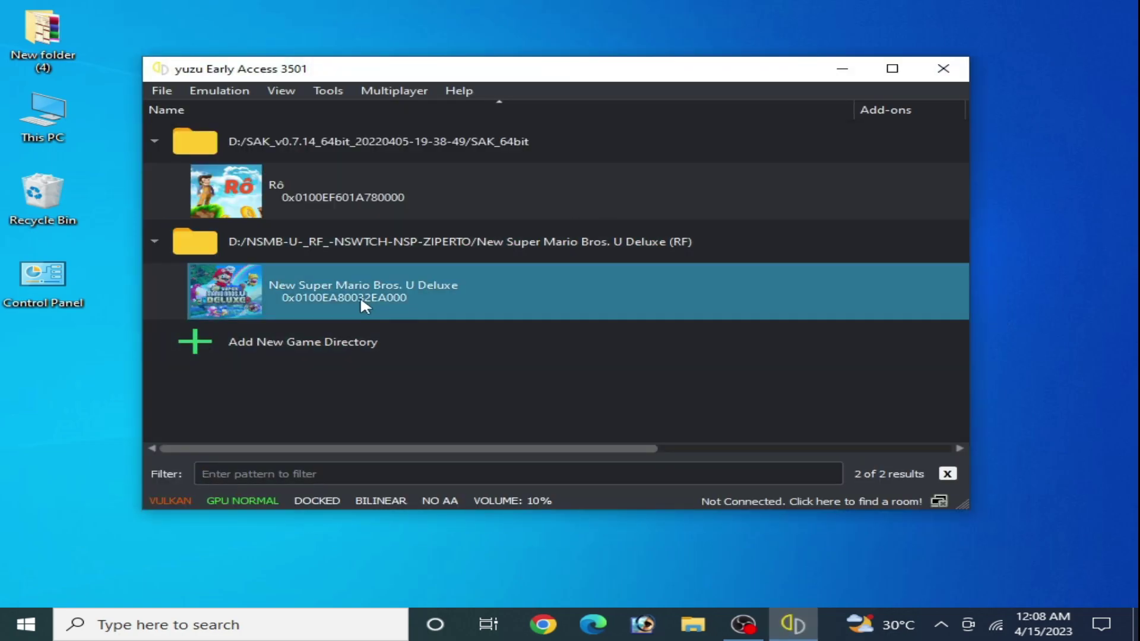
pyautogui.doubleClick(359, 296)
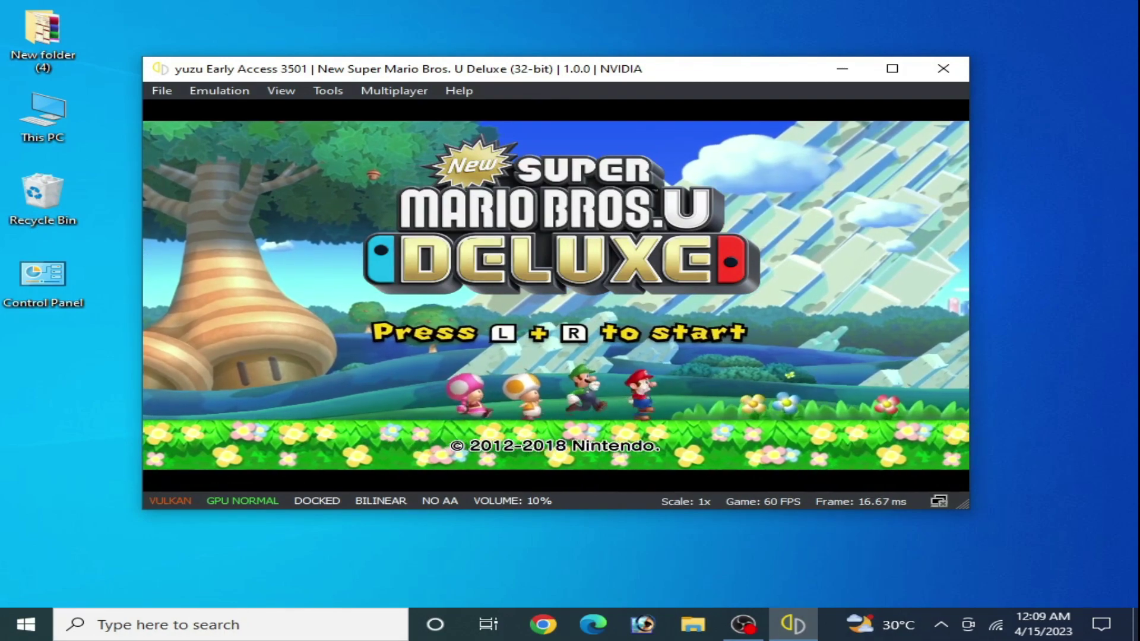
# Continue past the game's title screen and start a new Story Mode save in slot 1, up to character selection
pyautogui.hotkey('q', 'e')
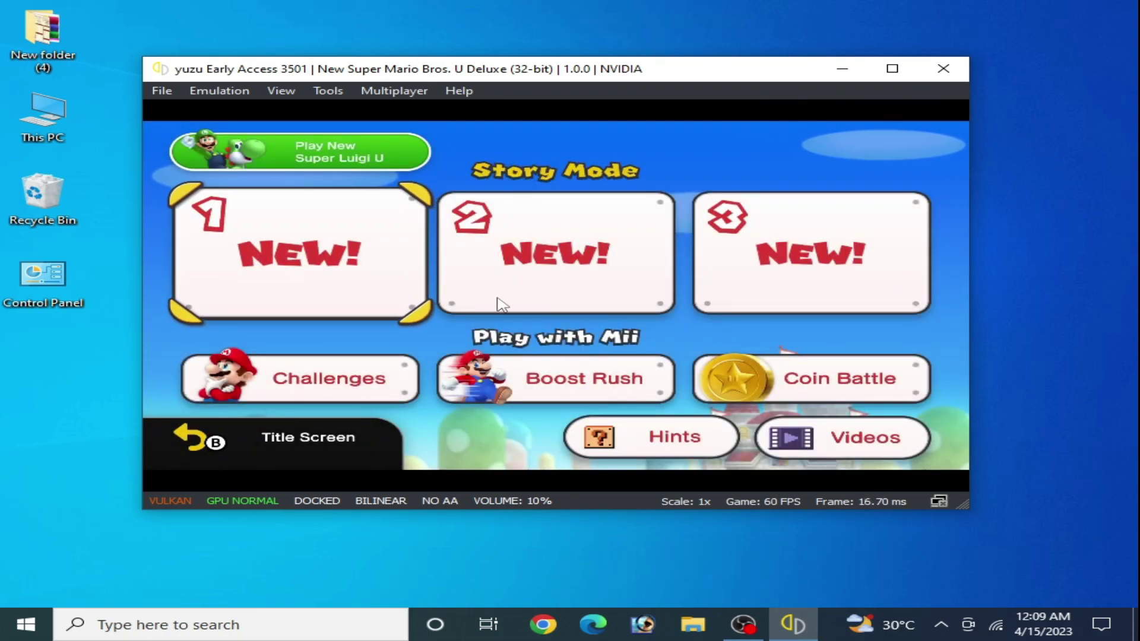
pyautogui.press('c')
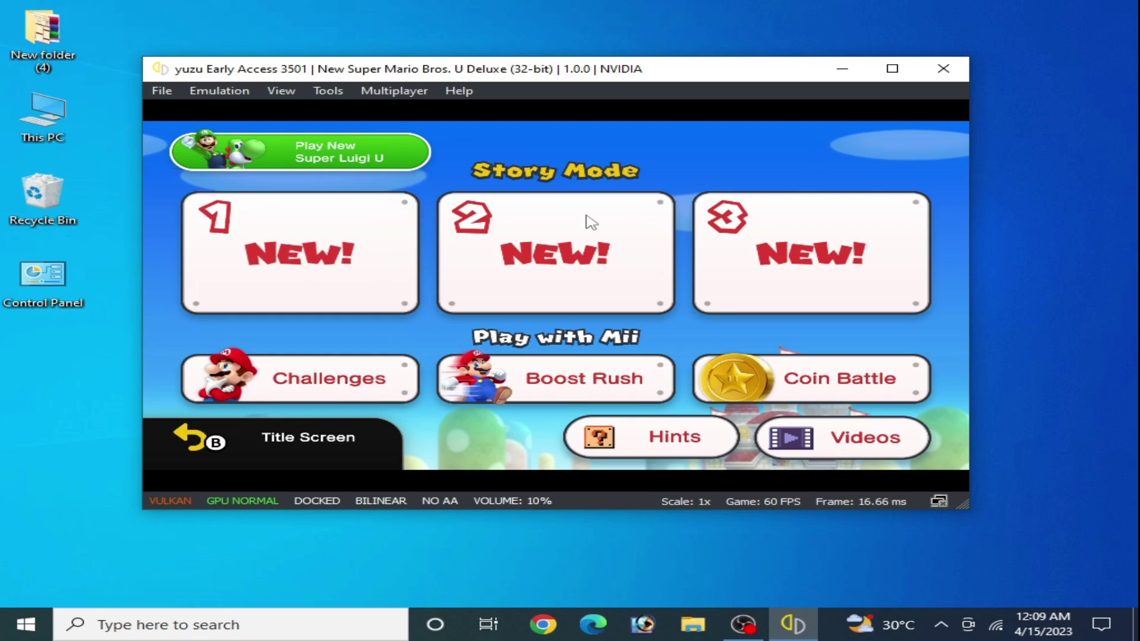
pyautogui.press('c')
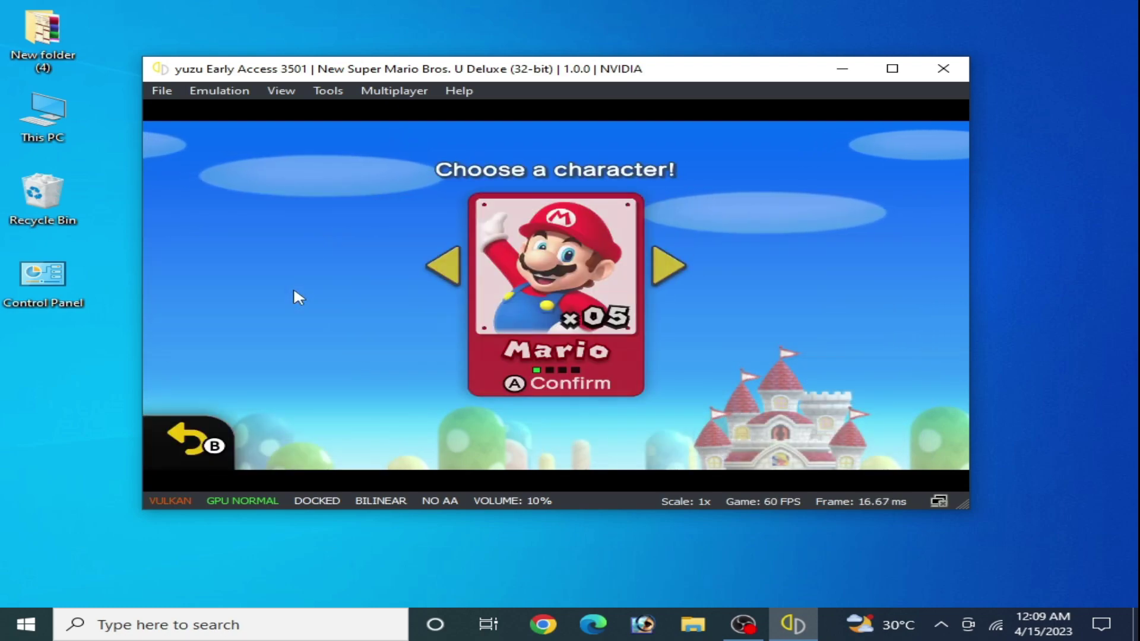